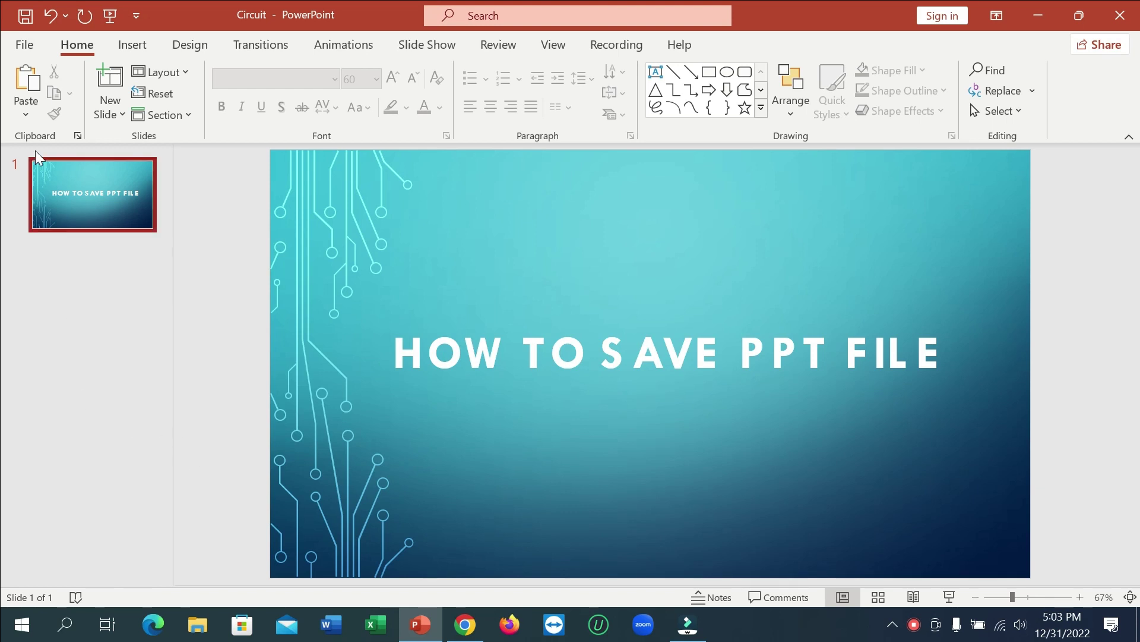
Open the Save As dialog for the unsaved Circuit presentation, browsing to Documents
click(25, 18)
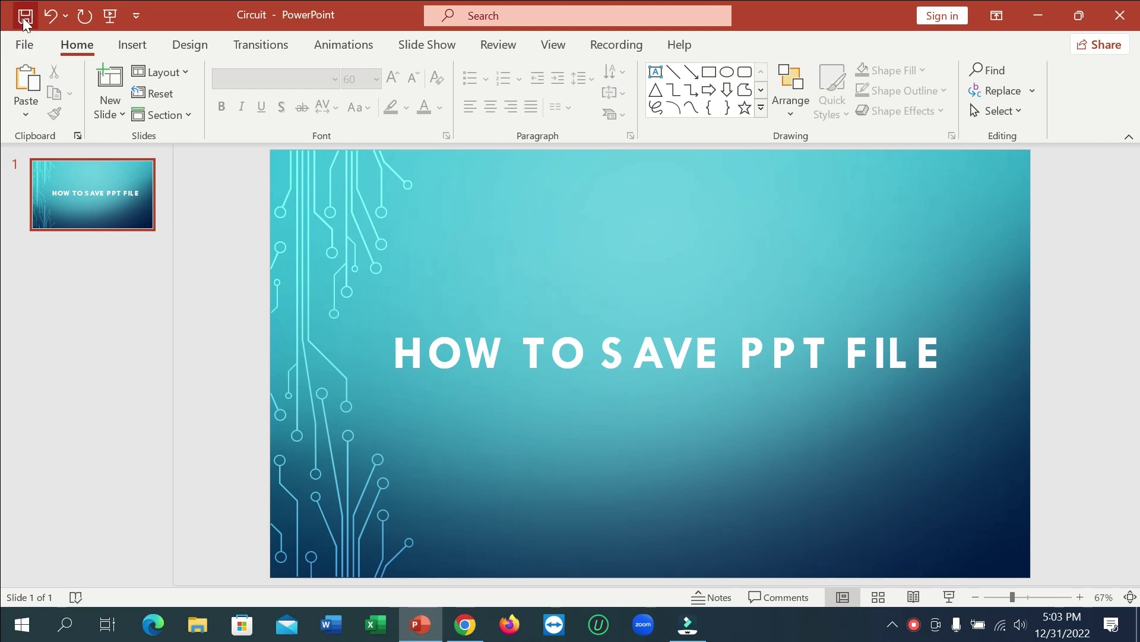
click(25, 16)
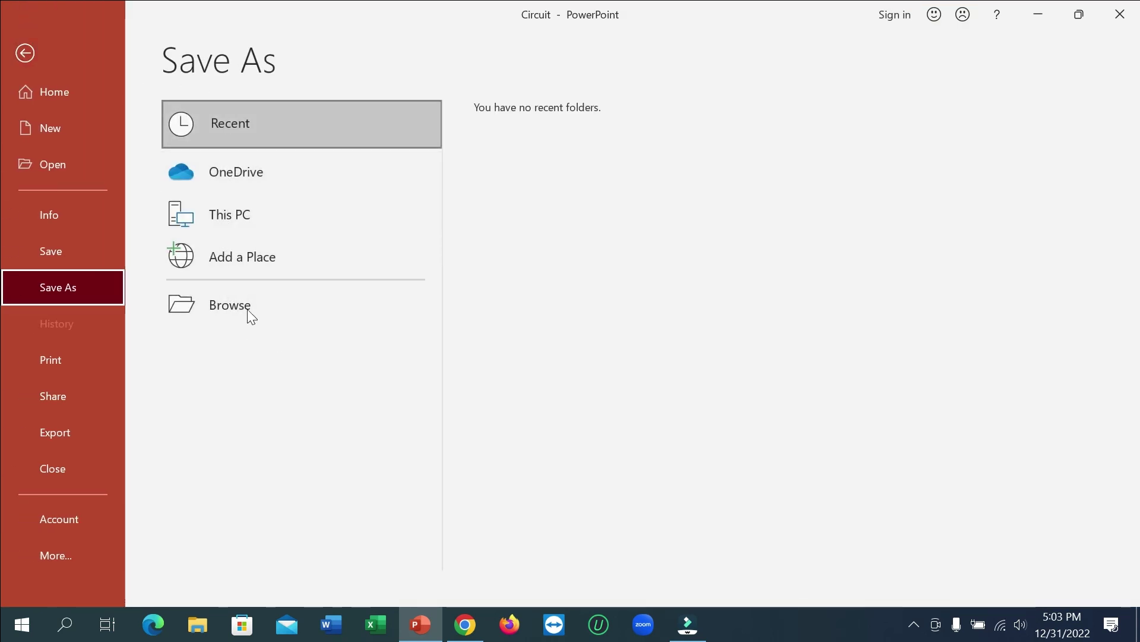
click(283, 307)
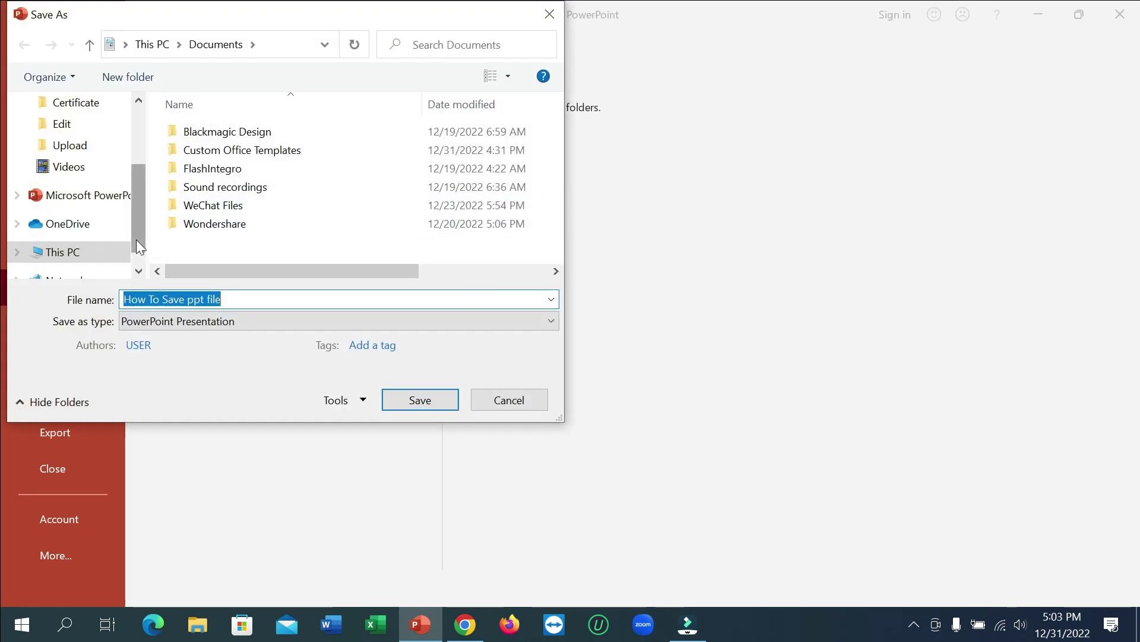
scroll(74, 218, up, 3)
scroll(73, 218, up, 1)
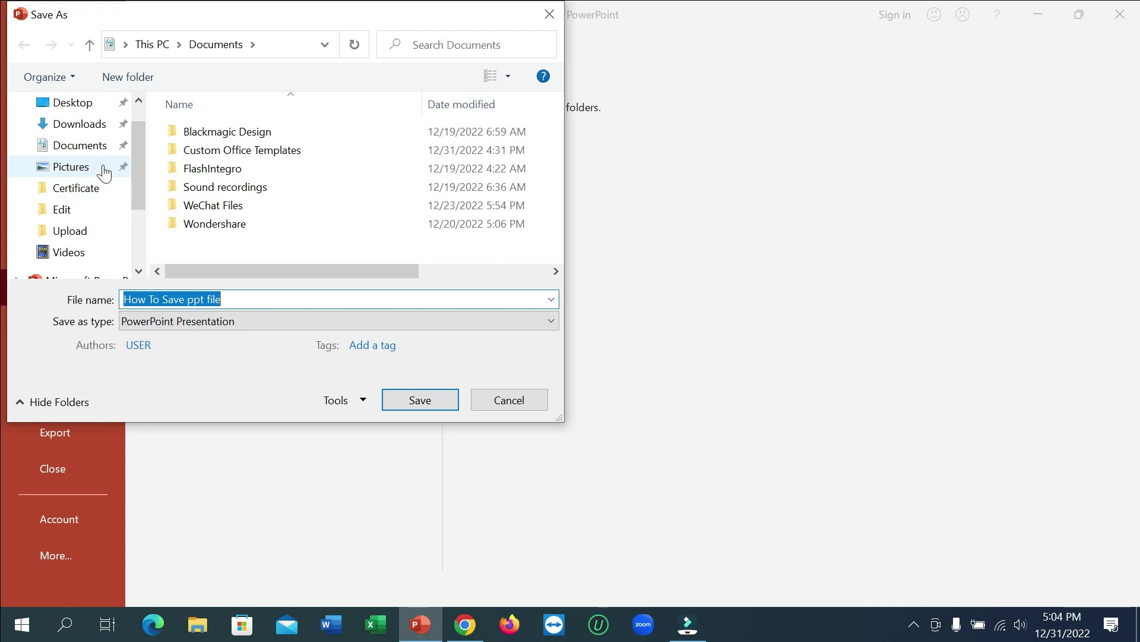
Save the file to Documents under 'How To Save ppt file', then minimize PowerPoint
click(80, 146)
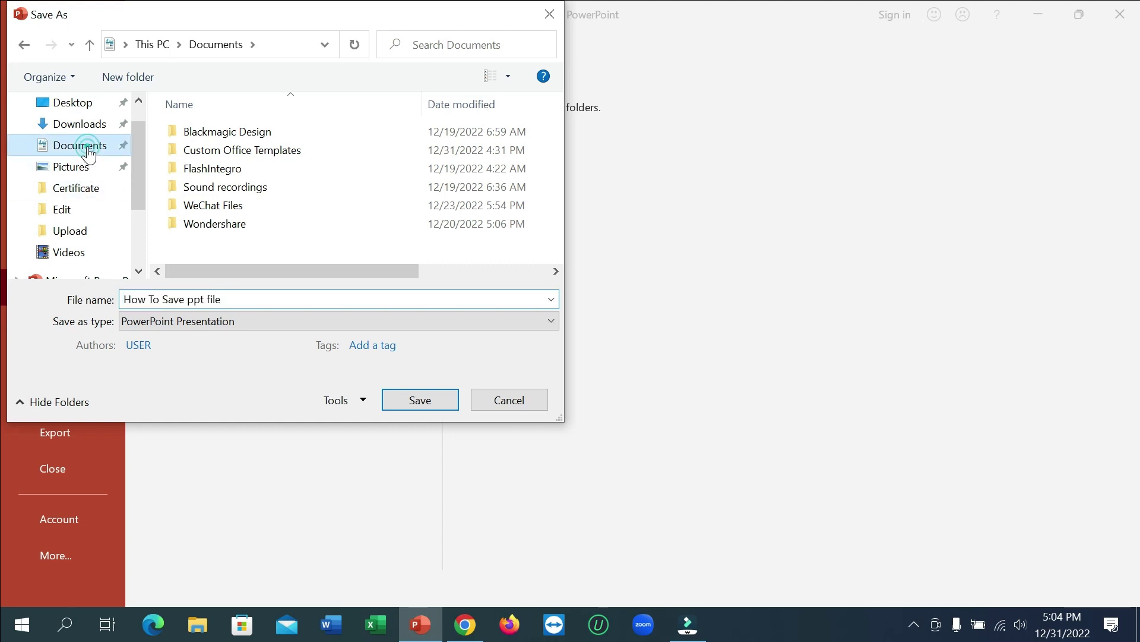
click(294, 298)
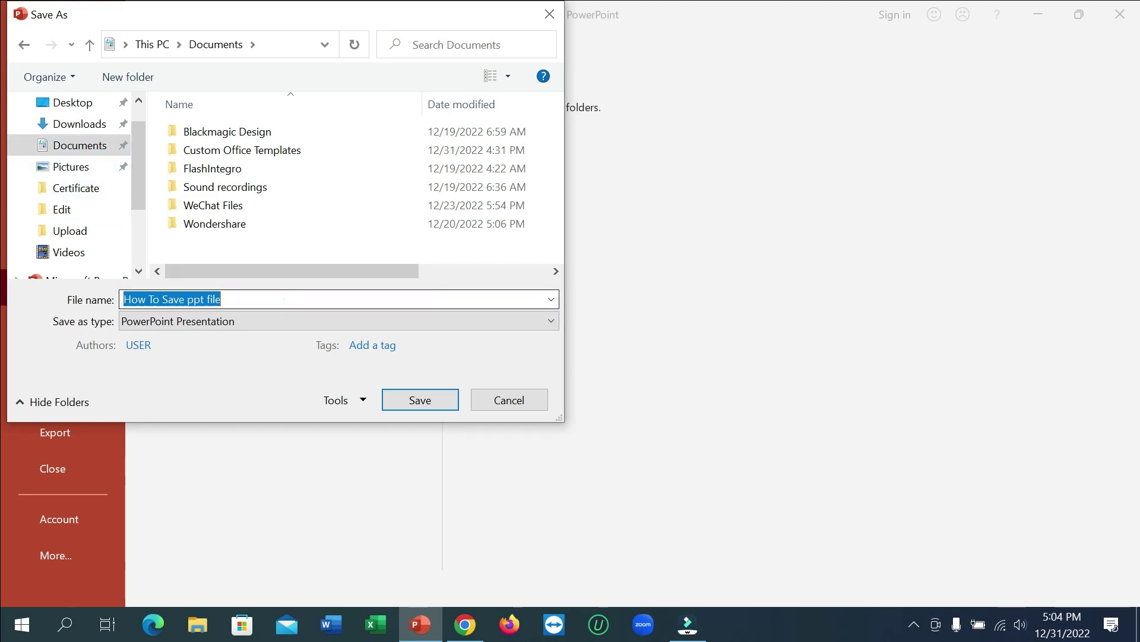
click(283, 300)
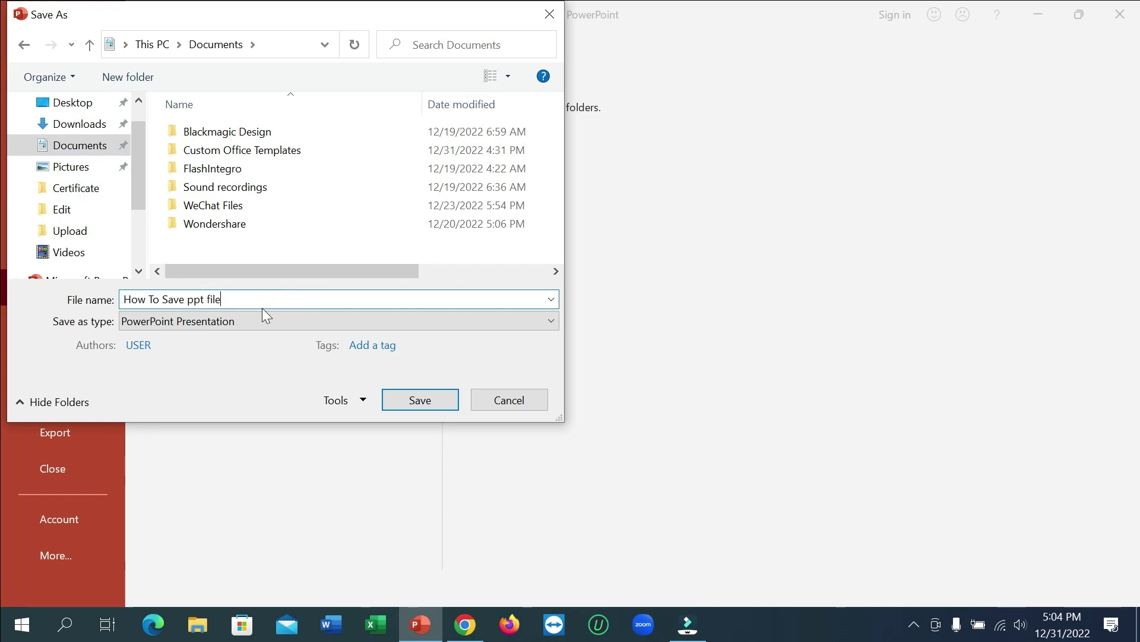
click(420, 400)
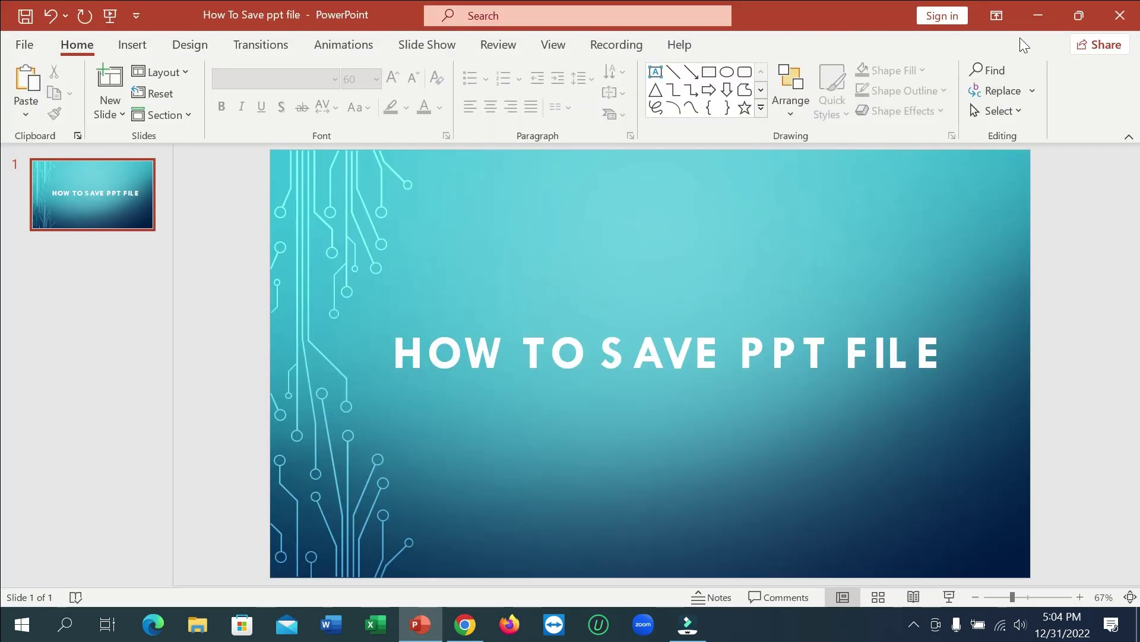
click(1037, 14)
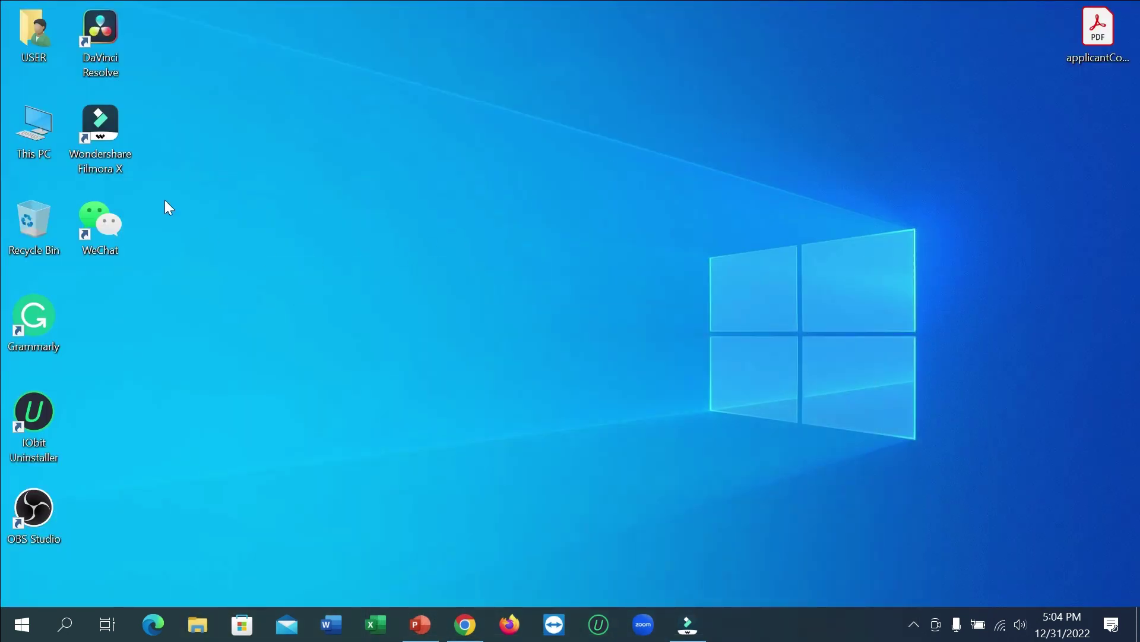
Find the 453 KB 'How To Save ppt file' in This PC > Documents and open it
double_click(51, 123)
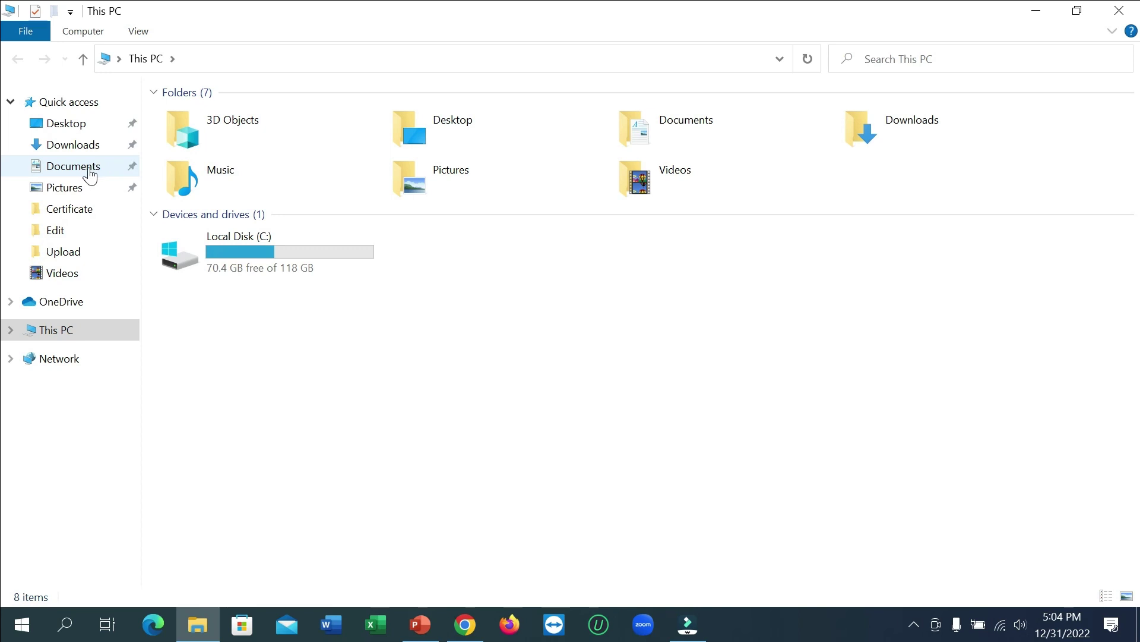
click(73, 166)
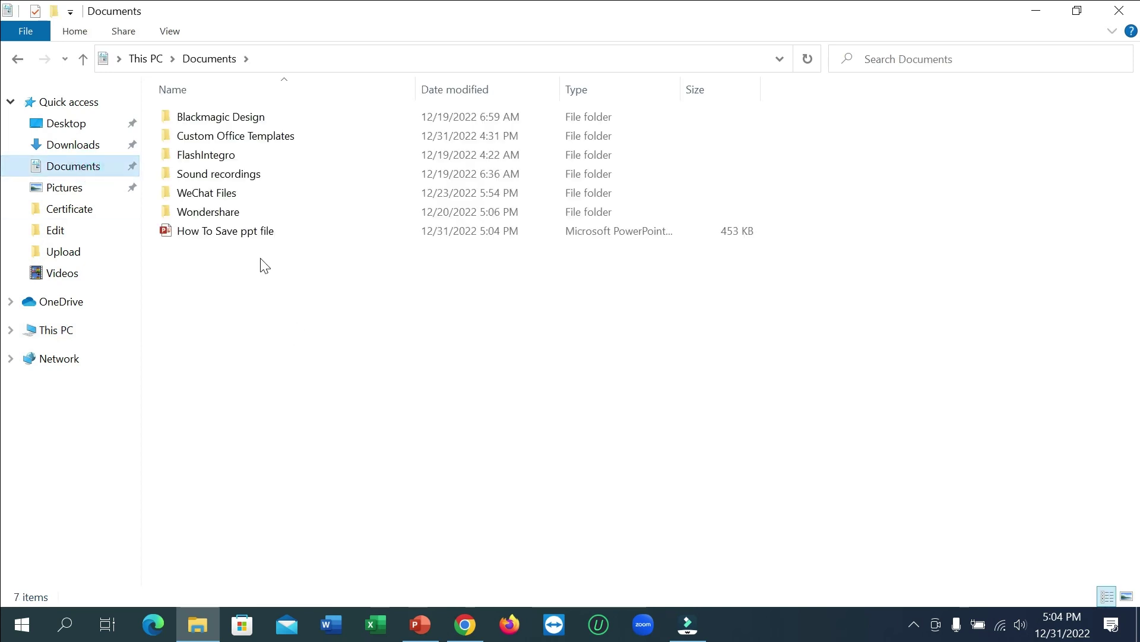
mouse_move(268, 230)
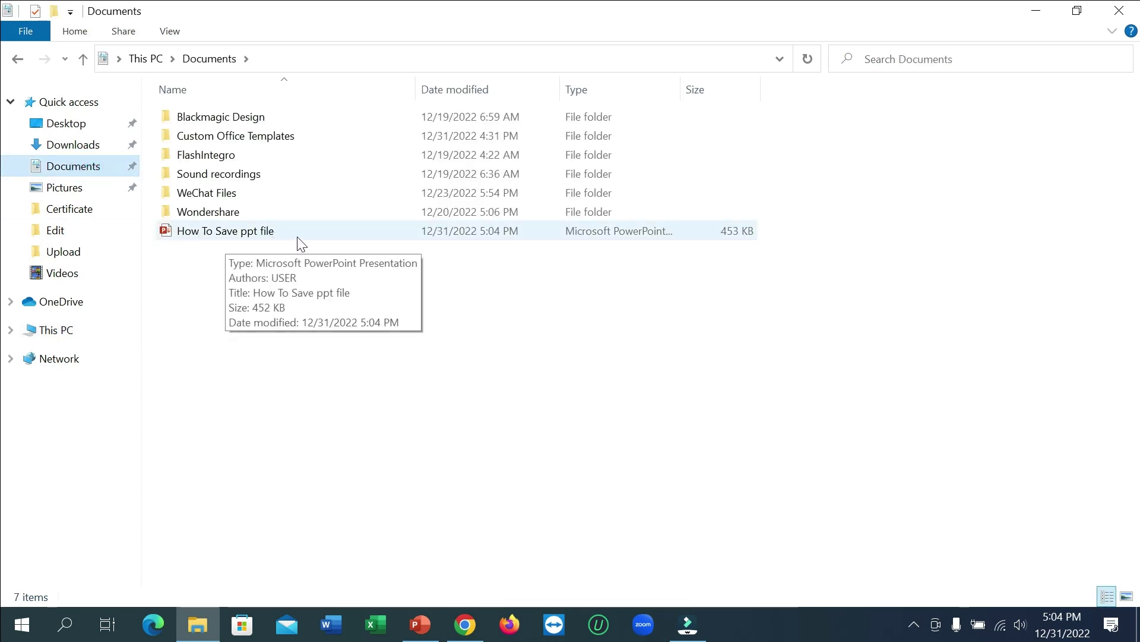
double_click(537, 229)
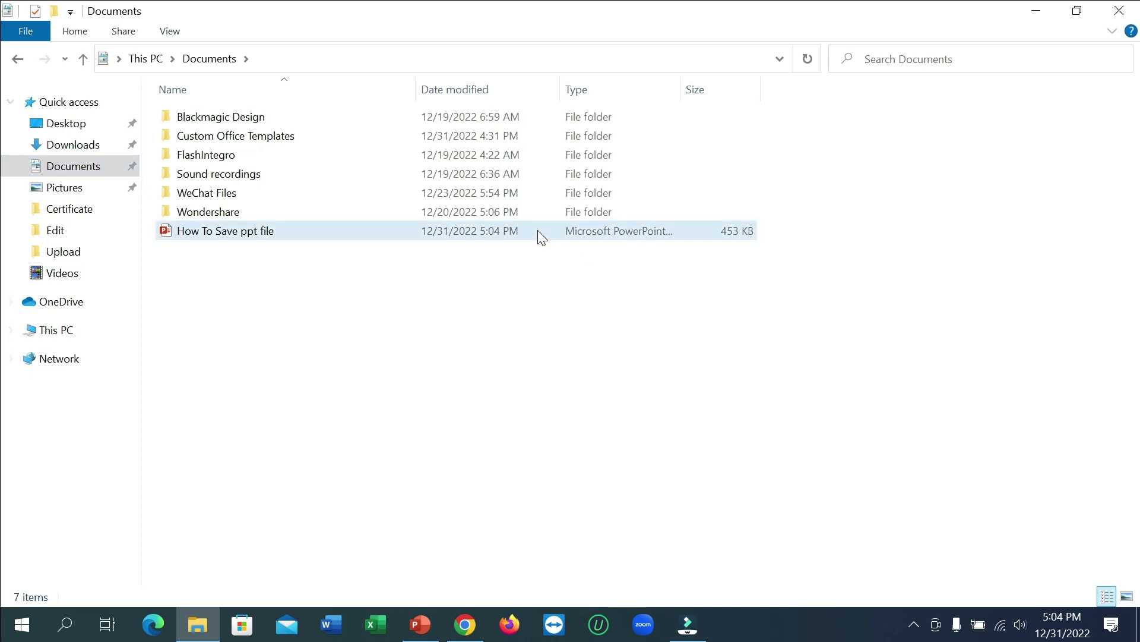